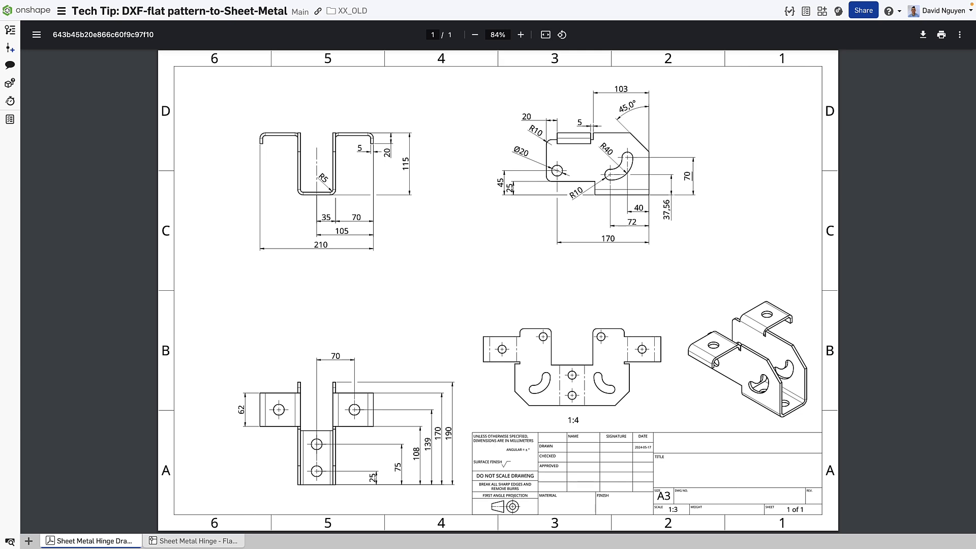
Create a new Part Studio and start a sketch on the Top plane.
click(205, 543)
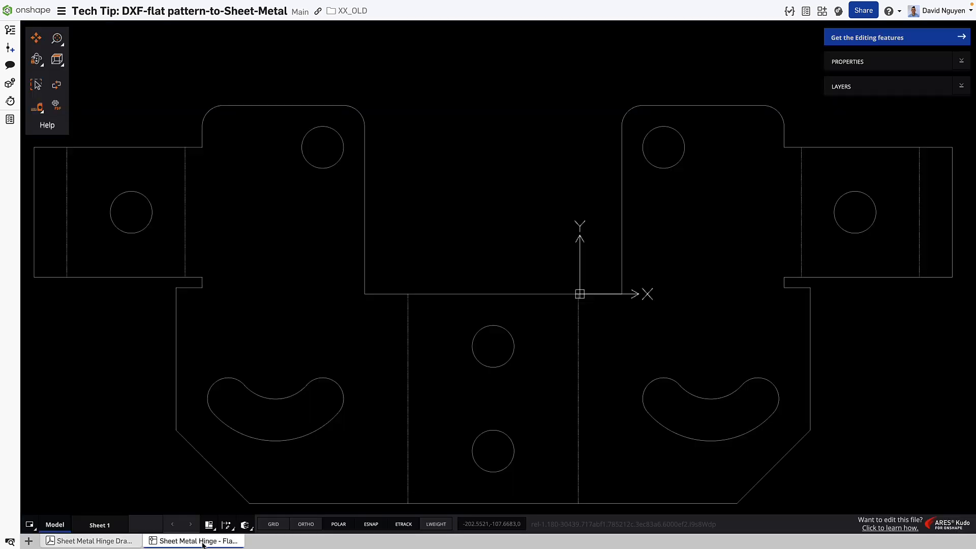
click(28, 541)
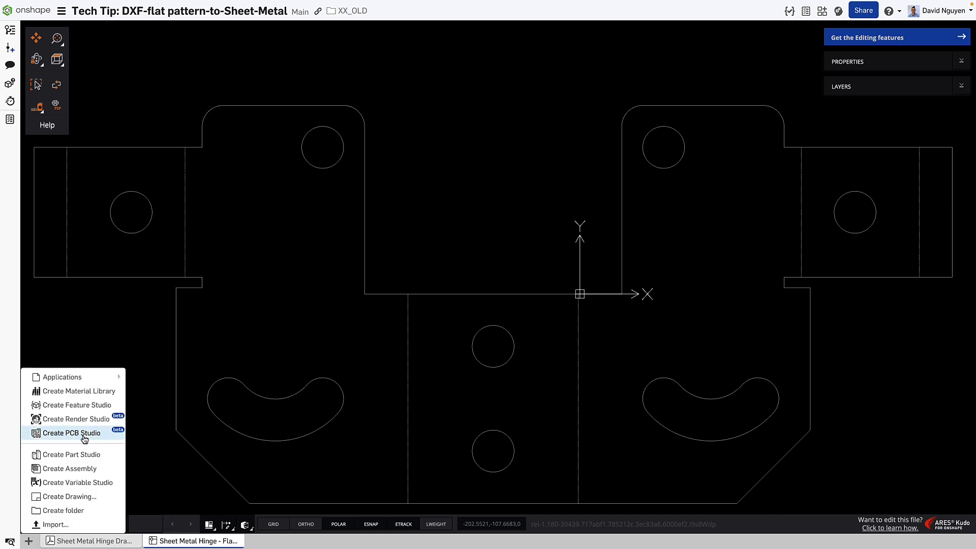
click(77, 432)
click(393, 302)
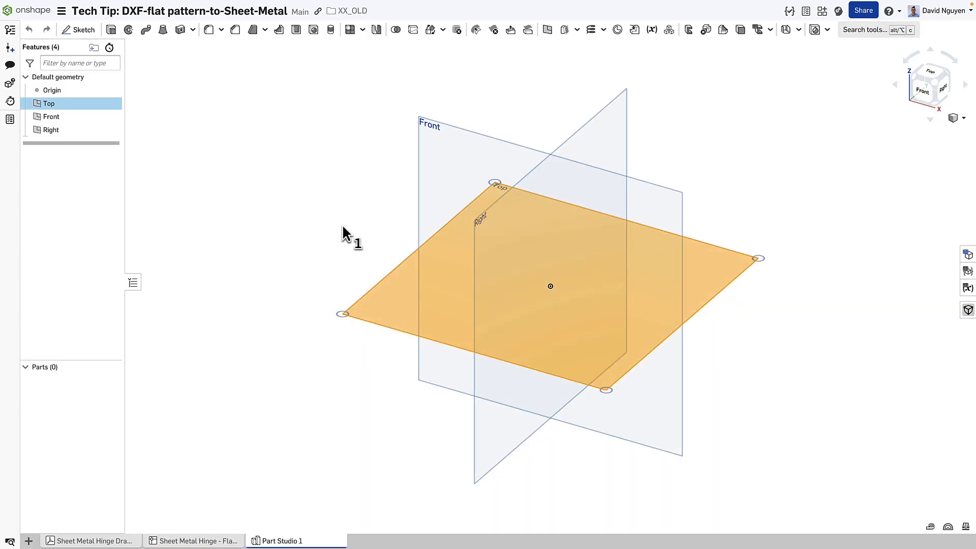
click(101, 29)
Insert the 'Sheet Metal Hinge - Flat pattern' DXF into the sketch and finish it.
click(446, 30)
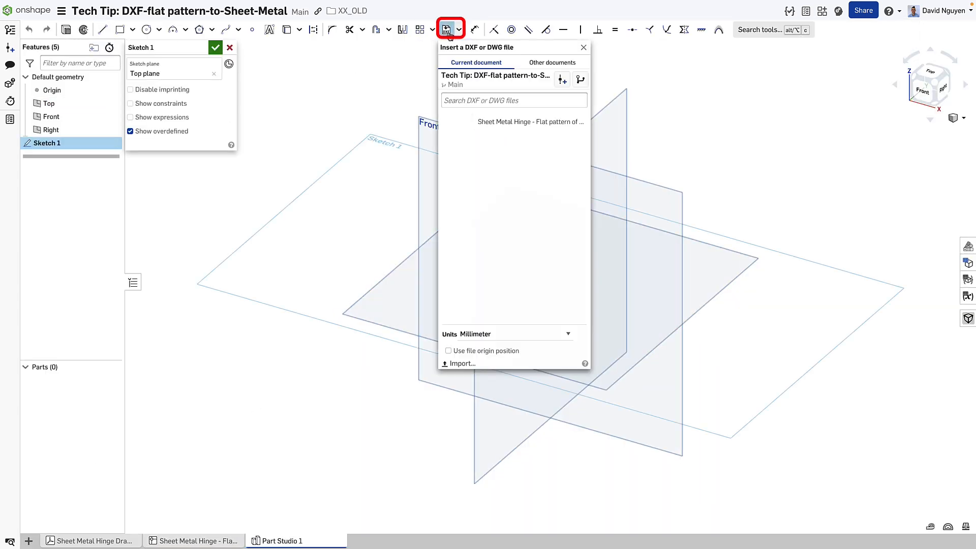
click(530, 122)
click(928, 91)
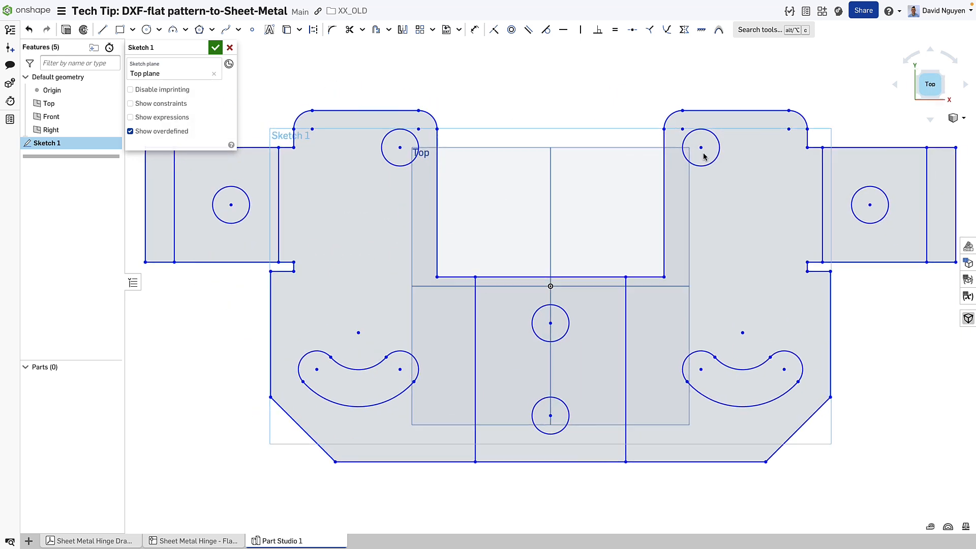
click(215, 47)
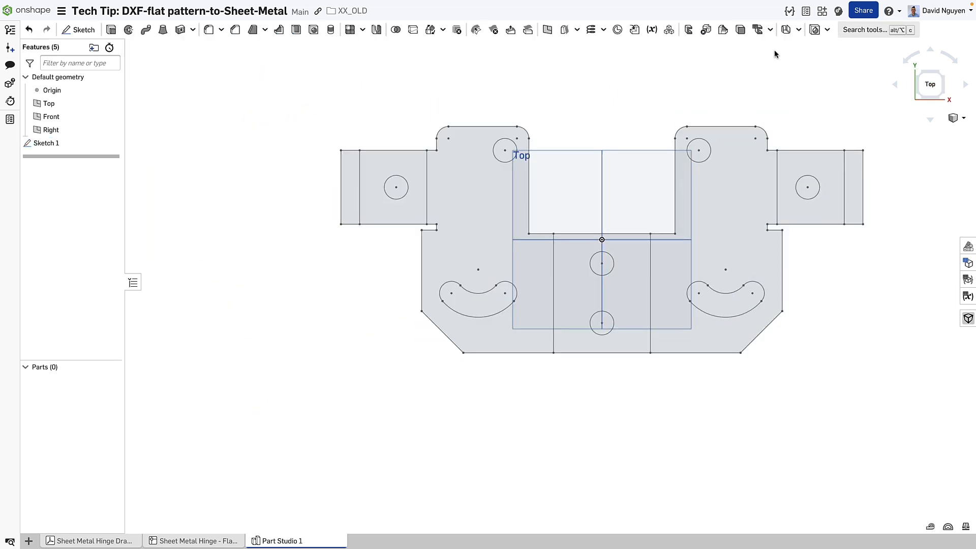
Start a Sheet metal model Thicken feature selecting the plate and tab regions.
click(786, 29)
click(217, 61)
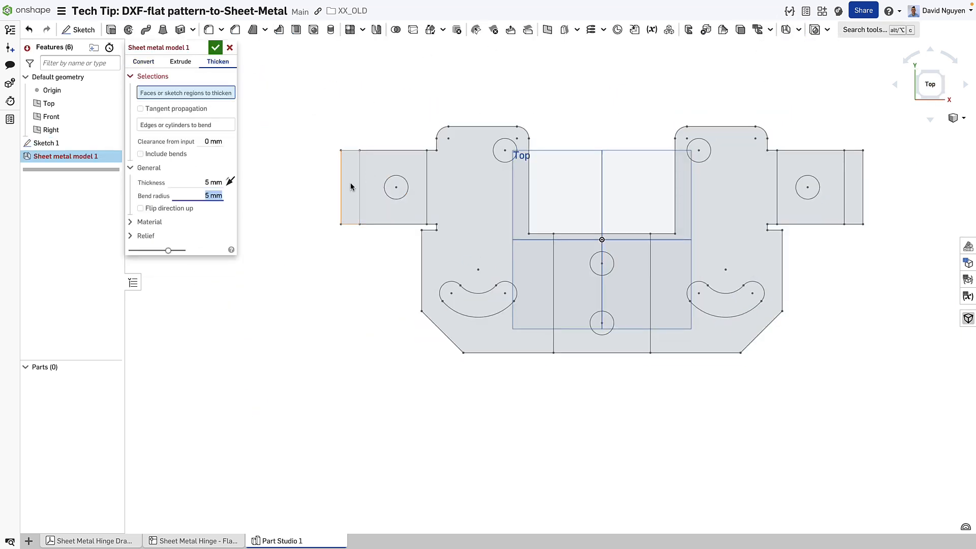
click(381, 187)
click(481, 229)
click(580, 276)
click(633, 290)
click(725, 229)
click(816, 187)
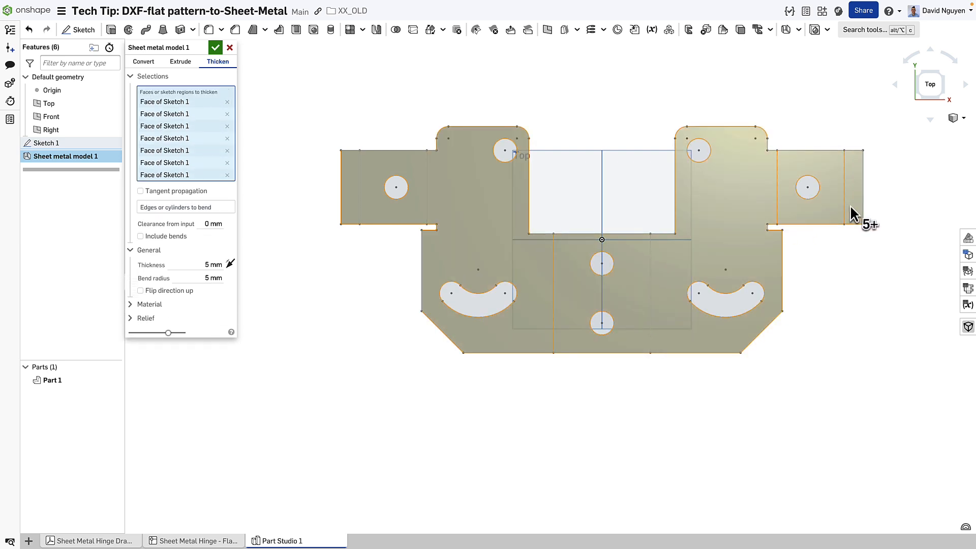
right_drag(545, 245, 510, 196)
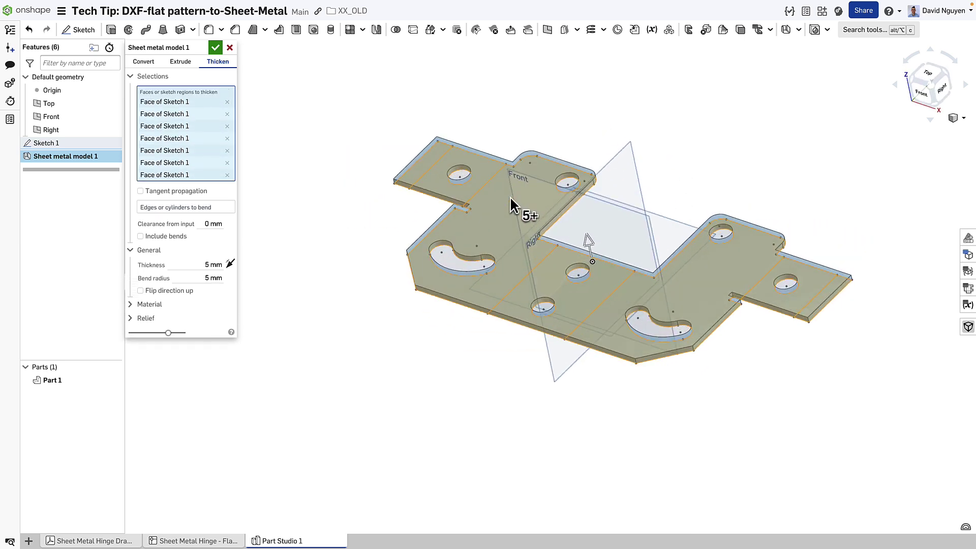
Exclude the hole and slot regions so they cut through, accept 5 mm thickness, and show Sketch 1.
click(443, 259)
click(656, 331)
click(543, 312)
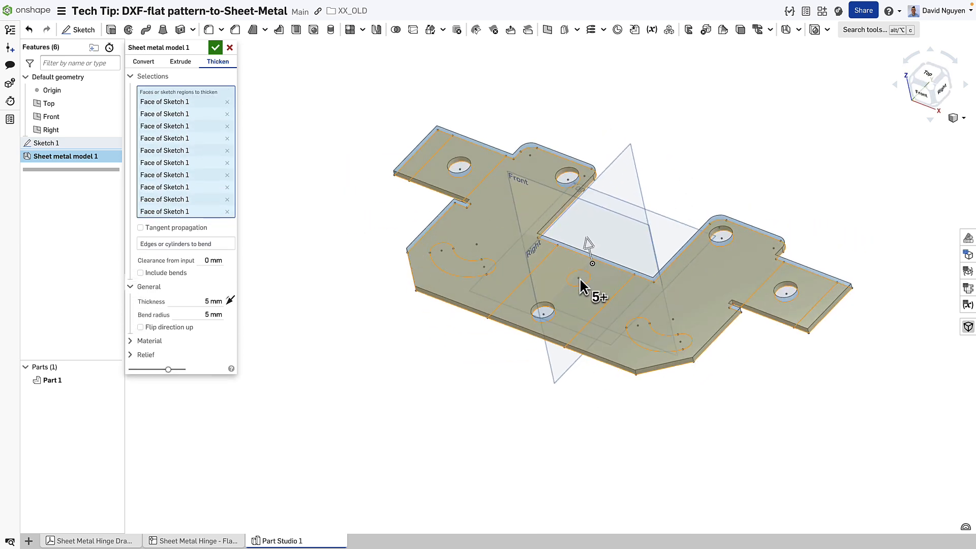
click(580, 286)
click(544, 312)
click(656, 332)
click(462, 263)
click(216, 47)
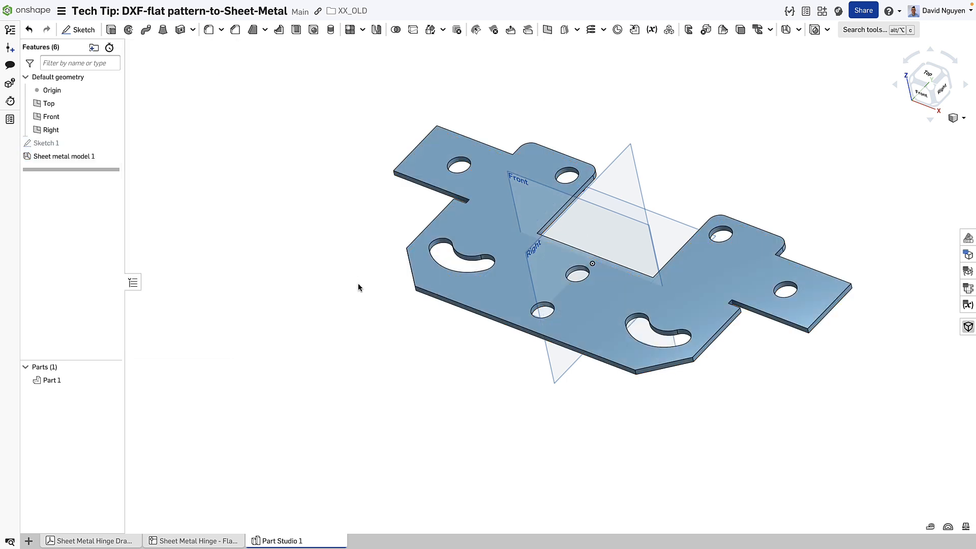
click(107, 143)
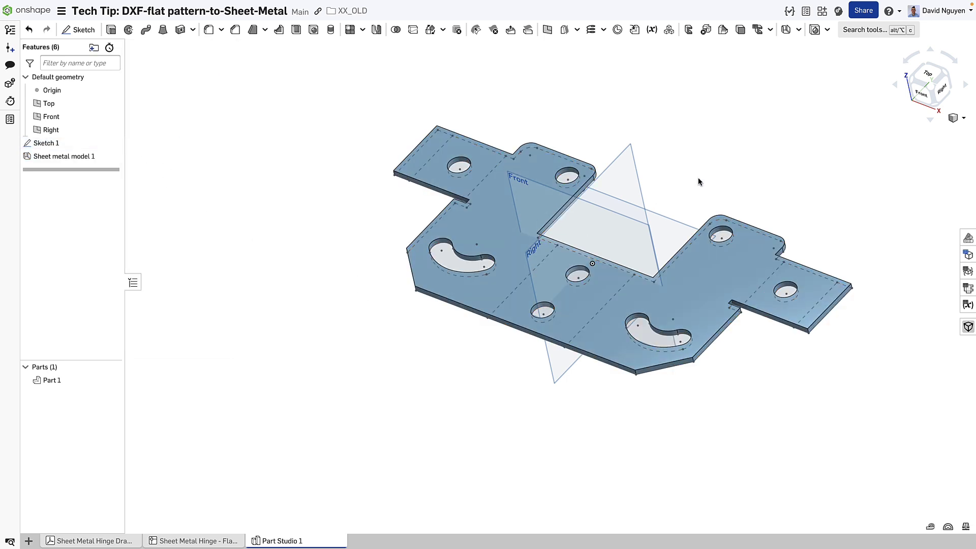
Bend the left and right tabs downward along their sketch lines.
click(799, 33)
click(803, 115)
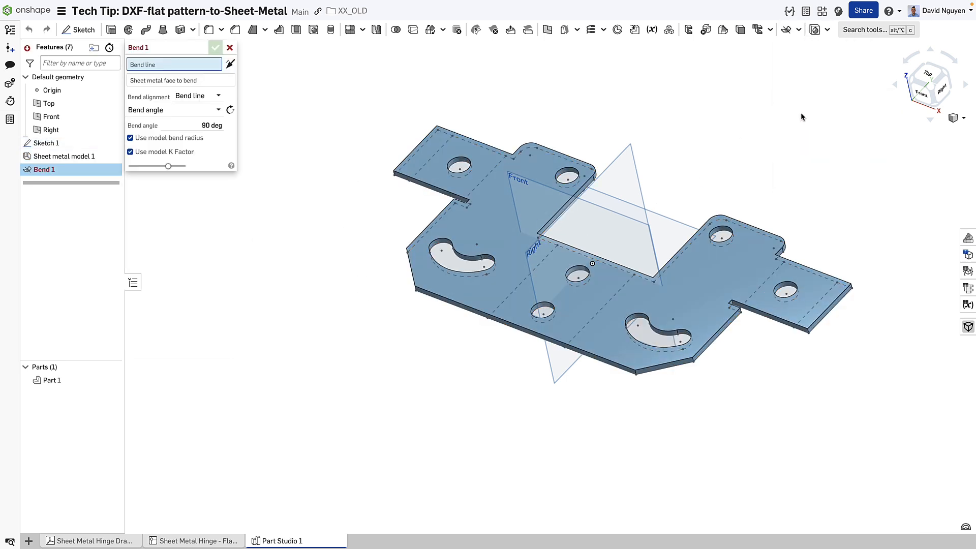
click(440, 152)
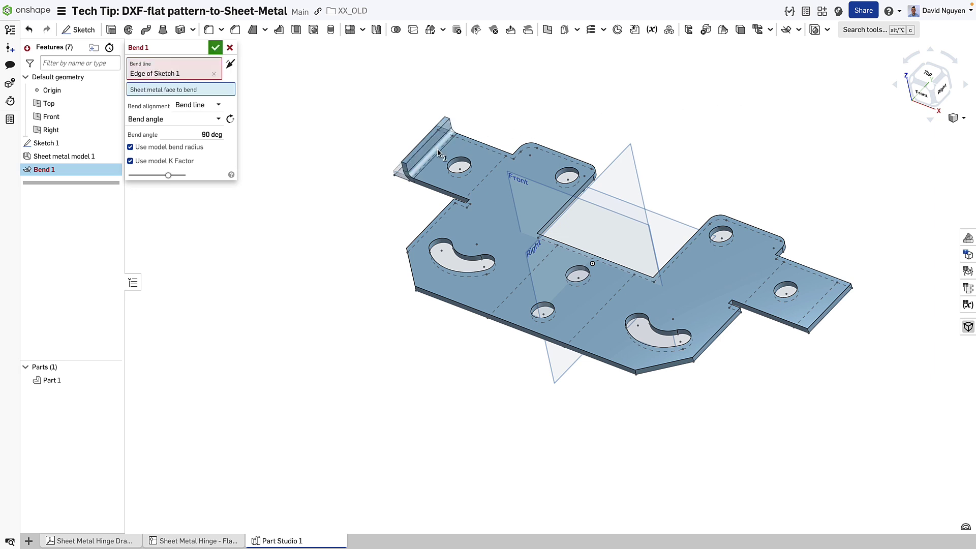
click(230, 129)
key(shift+Return)
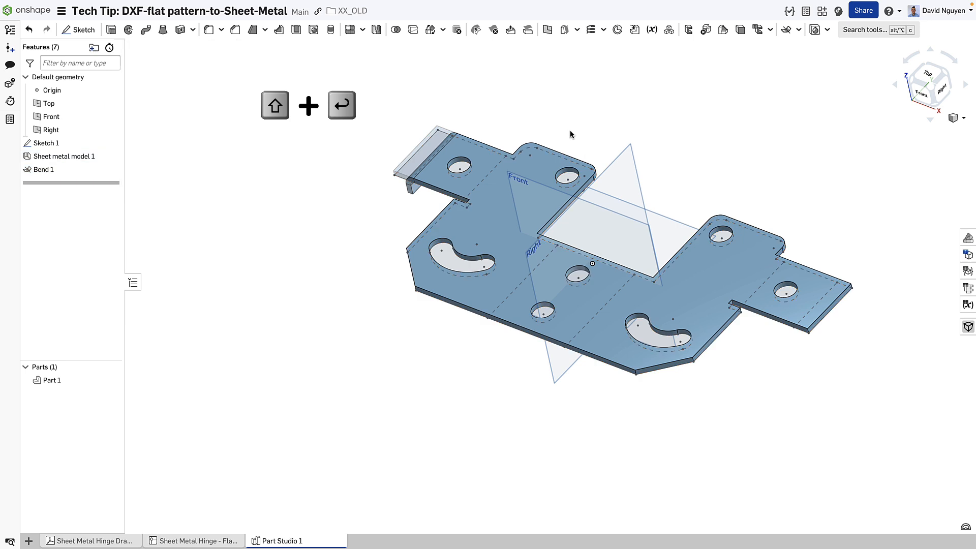
click(820, 311)
click(808, 302)
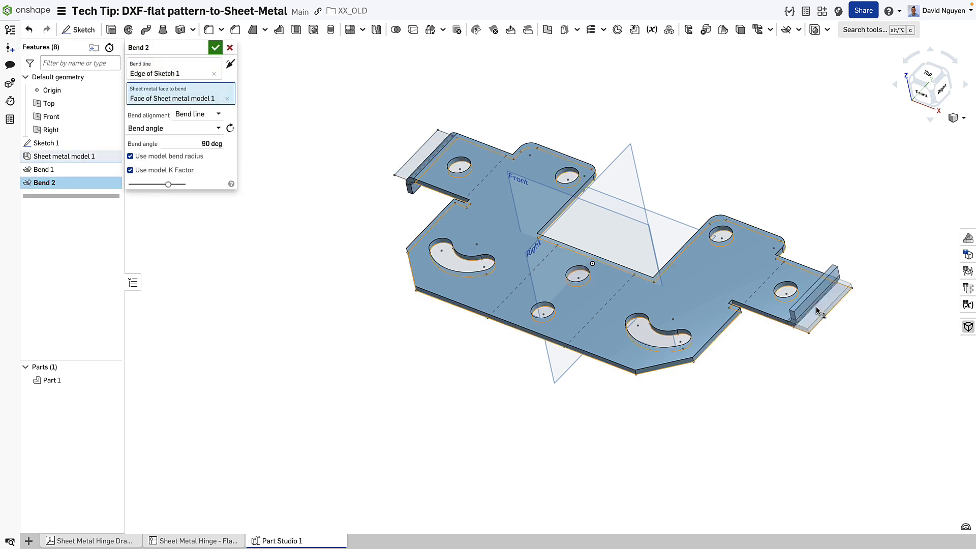
click(231, 129)
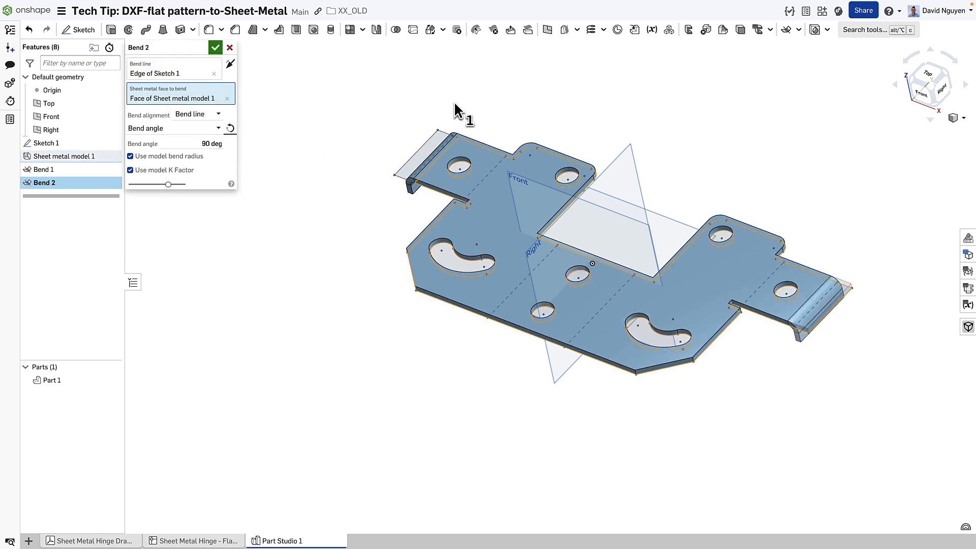
key(shift+Return)
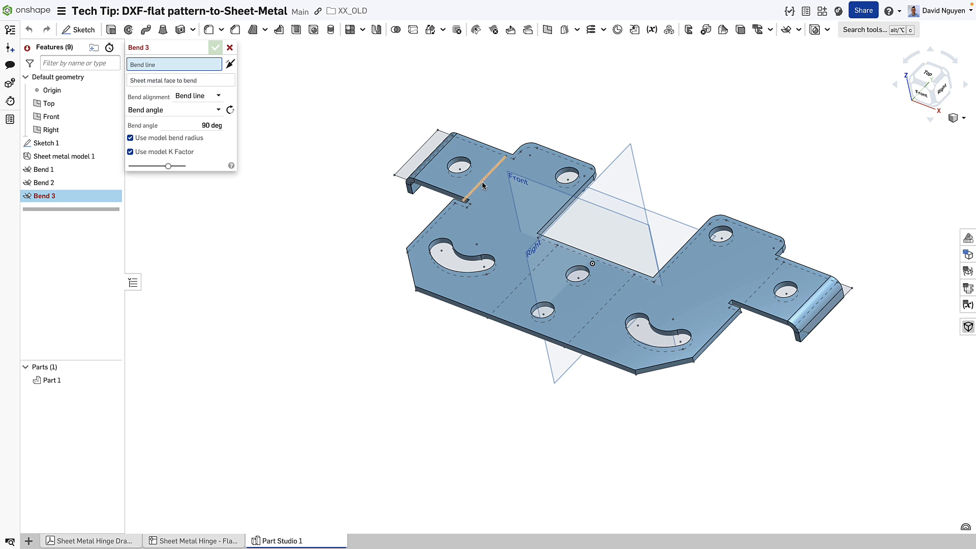
Bend the next left and right tabs along their sketch lines.
click(482, 186)
click(230, 129)
key(shift+Return)
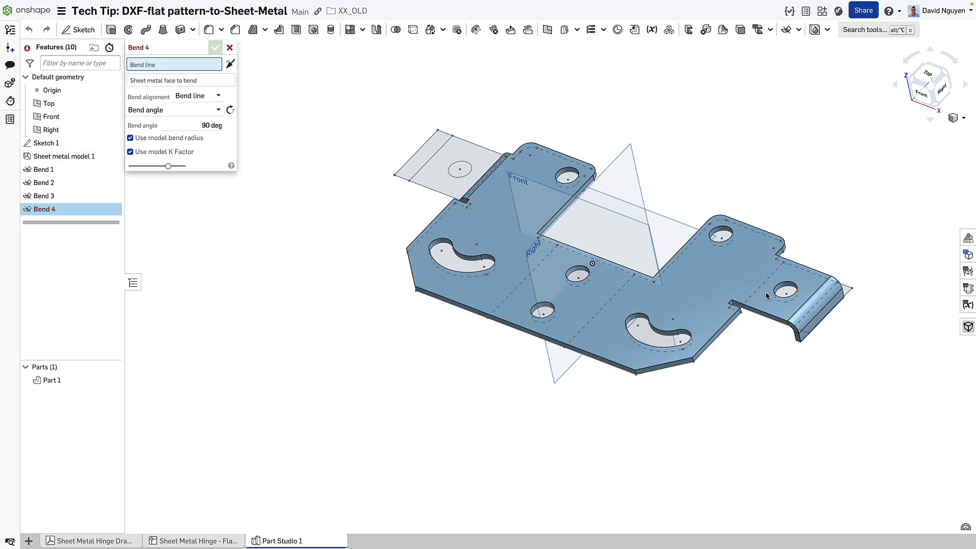
click(767, 296)
click(763, 296)
key(shift+Return)
Bend the large left flange and front flange, then hide Sketch 1.
click(595, 314)
click(585, 326)
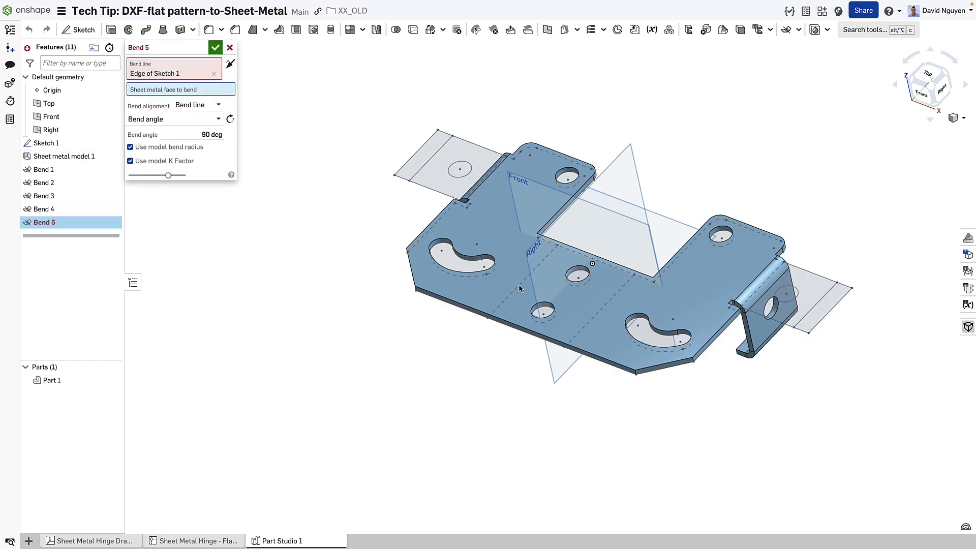
key(shift+Return)
click(588, 322)
click(584, 318)
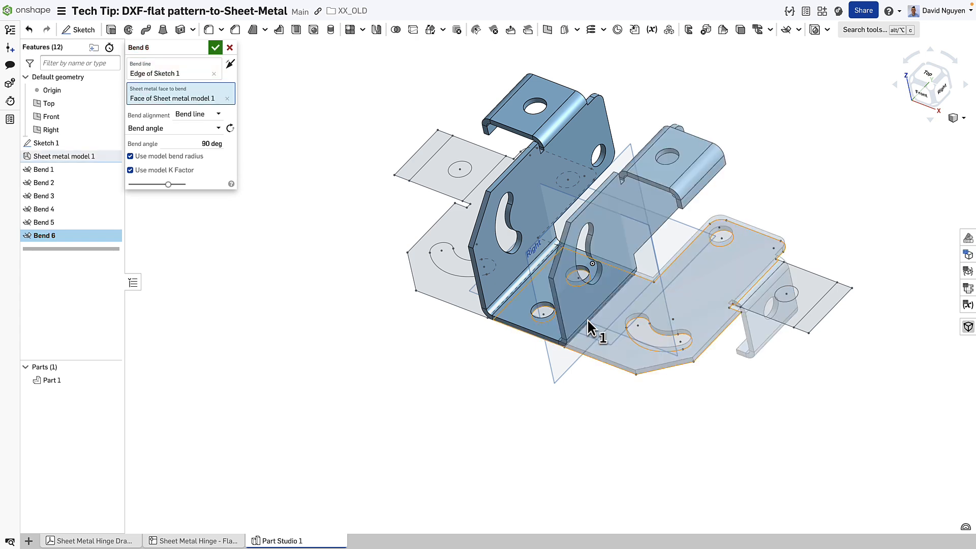
key(Return)
mouse_move(583, 318)
right_down()
mouse_move(435, 368)
mouse_move(484, 365)
mouse_move(479, 359)
mouse_move(422, 445)
right_up()
scroll(423, 445, up, 3)
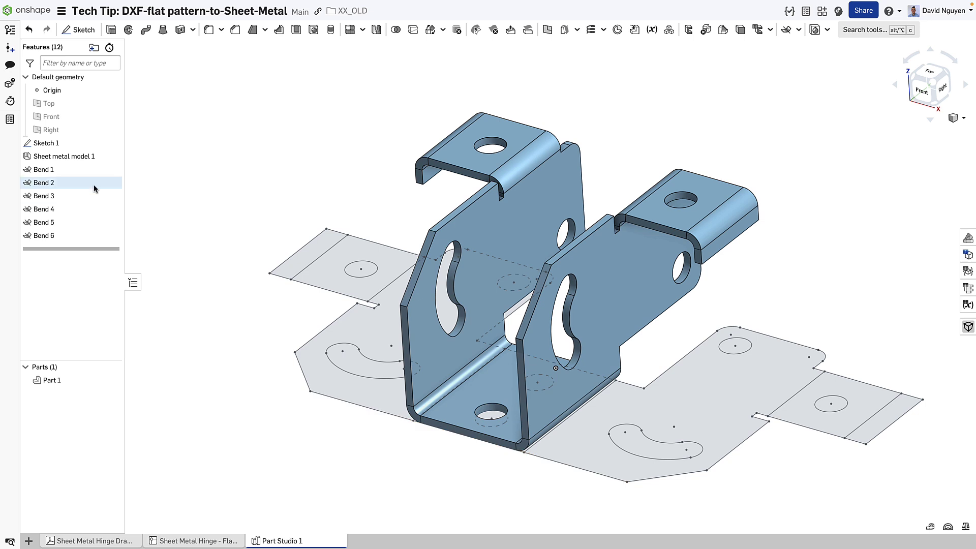
click(111, 144)
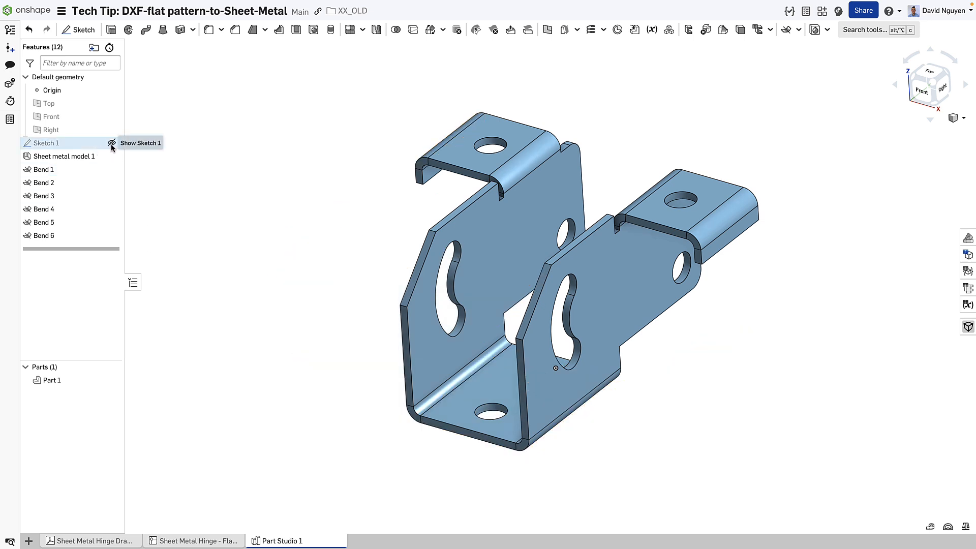
Start Move face selecting the tangent-connected faces of both curved slots.
click(511, 29)
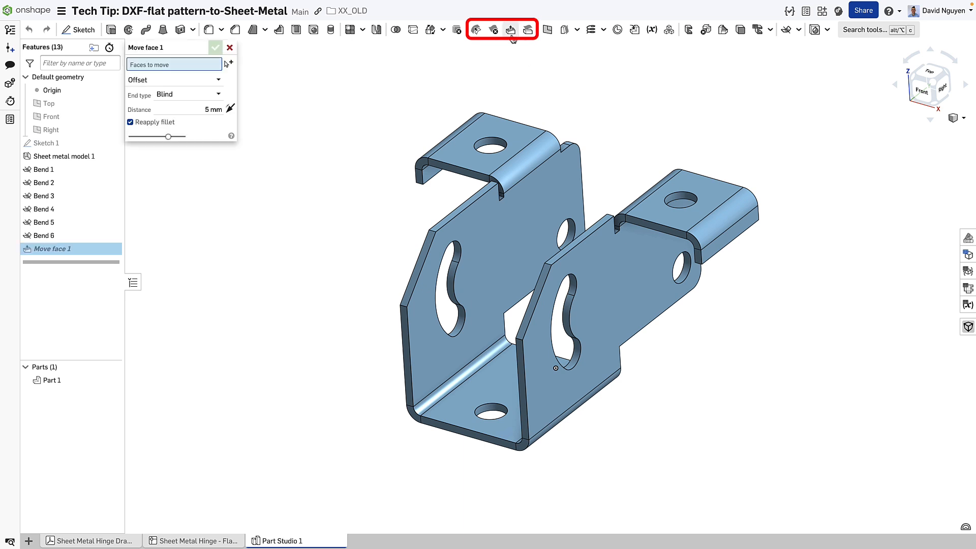
right_click(569, 328)
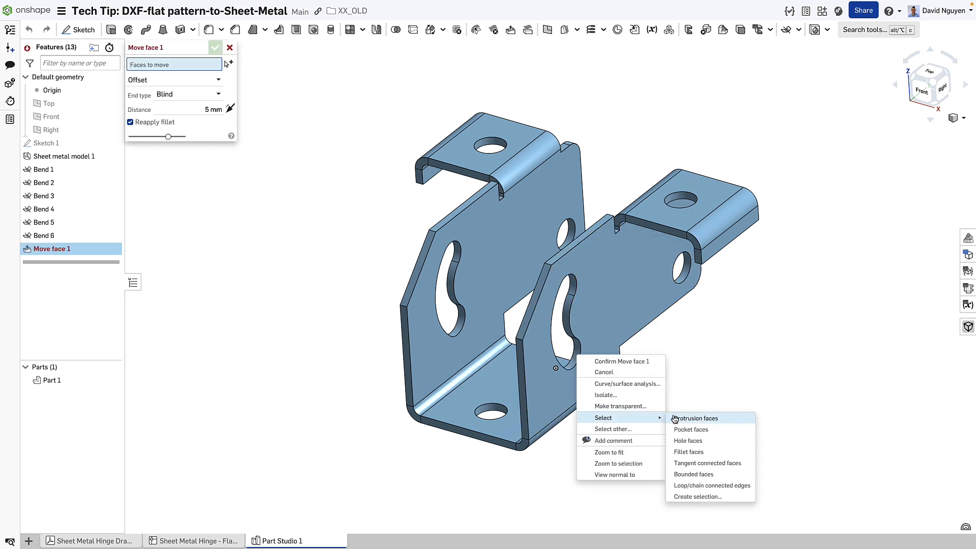
click(709, 463)
click(461, 271)
right_click(461, 271)
click(595, 355)
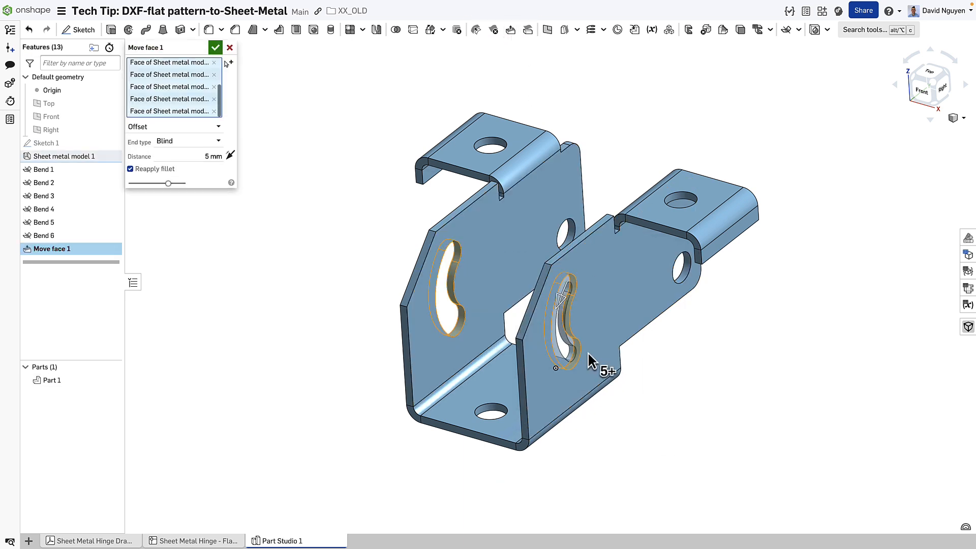
Rotate the slot faces 30 degrees about a mate connector axis at the slot and confirm.
click(219, 175)
click(153, 199)
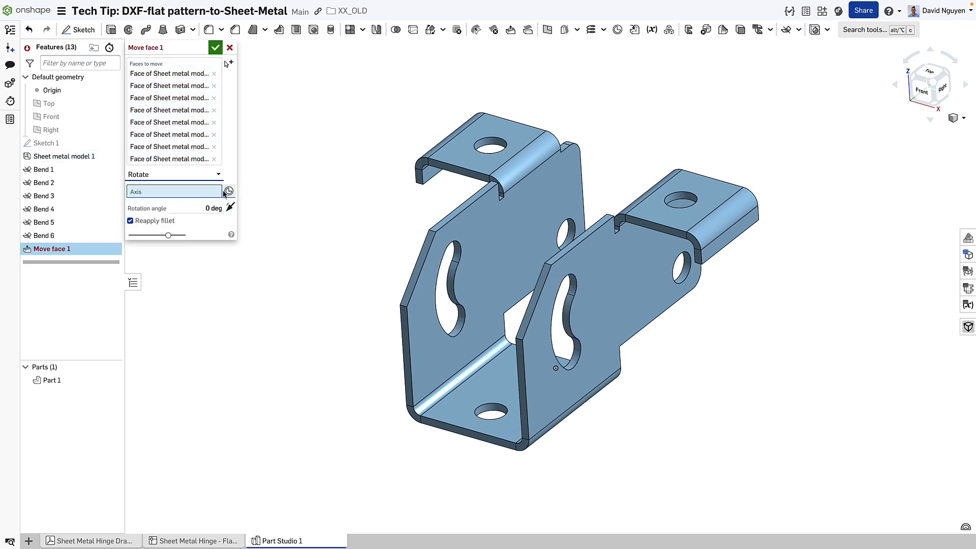
click(591, 307)
double_click(213, 217)
text(30)
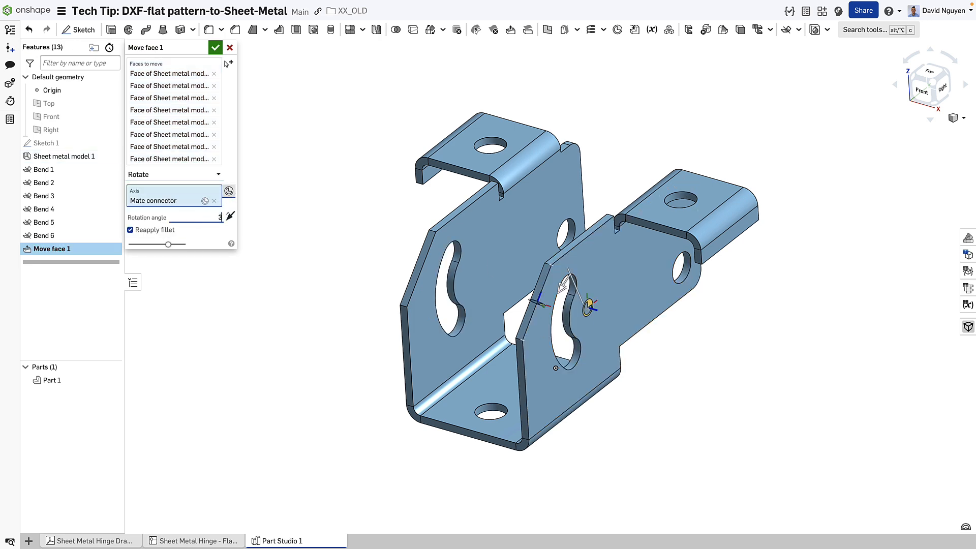
key(Return)
text(0 deg)
right_drag(553, 313, 377, 333)
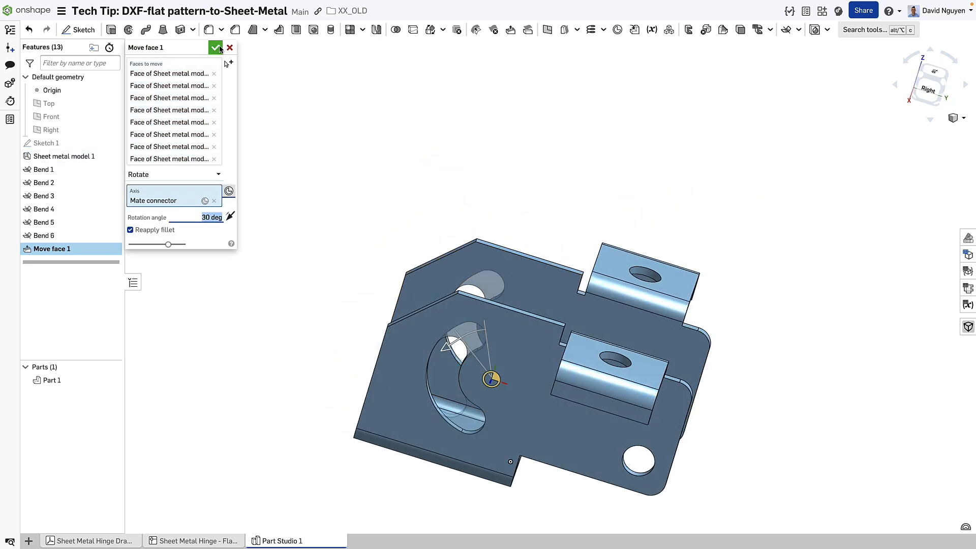
click(217, 47)
right_drag(443, 404, 534, 355)
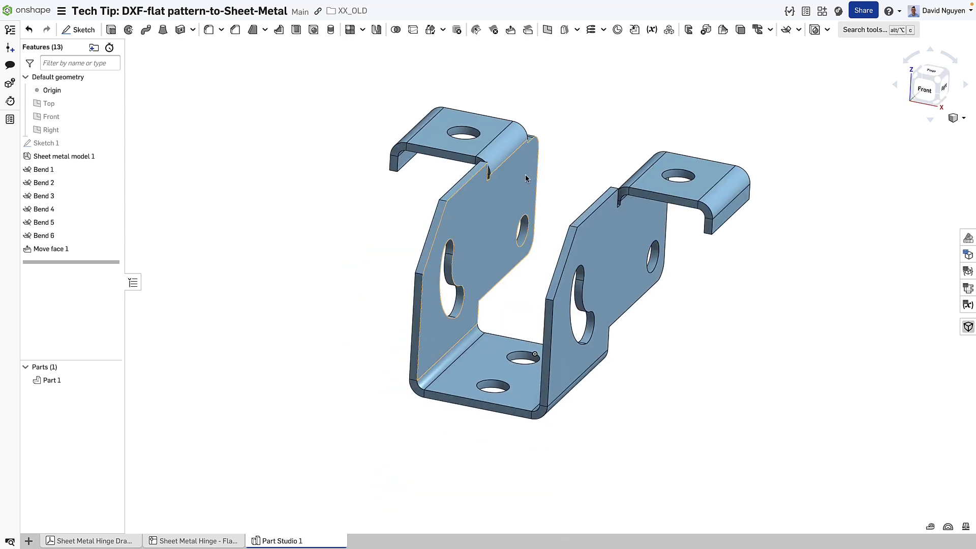
Move both side wall faces by a 10 mm distance.
click(513, 32)
click(488, 237)
right_drag(534, 305, 618, 290)
click(610, 283)
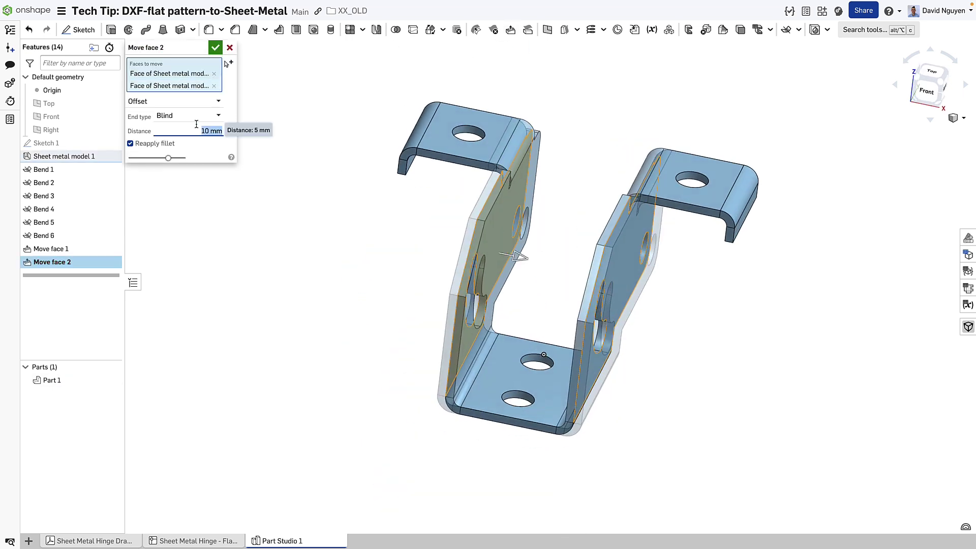
text(10)
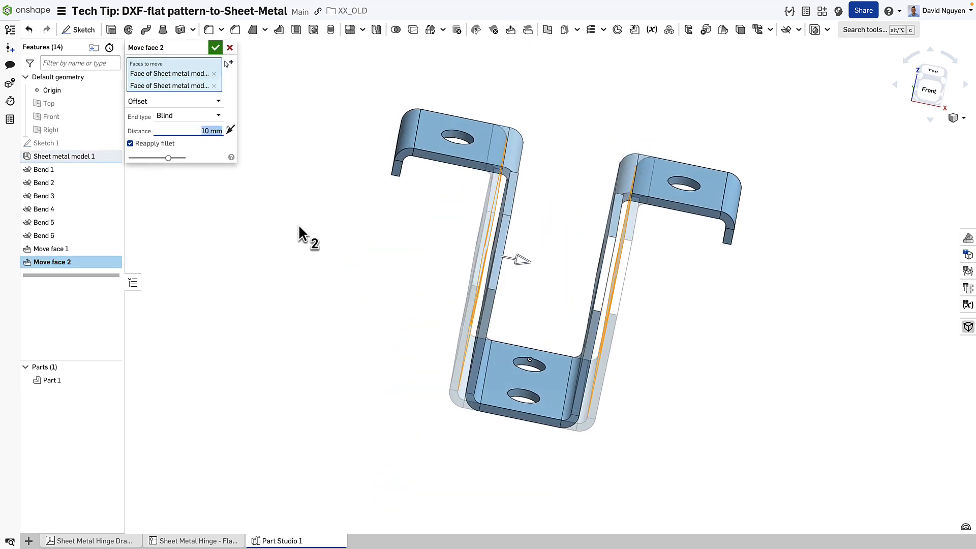
click(215, 48)
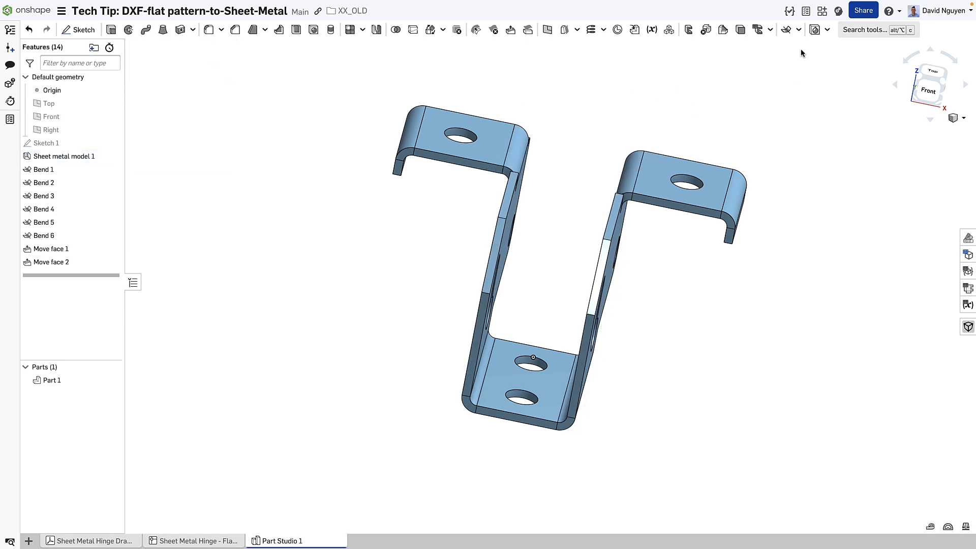
Finish the sheet metal model and show its bend table and flat pattern.
click(799, 33)
click(824, 180)
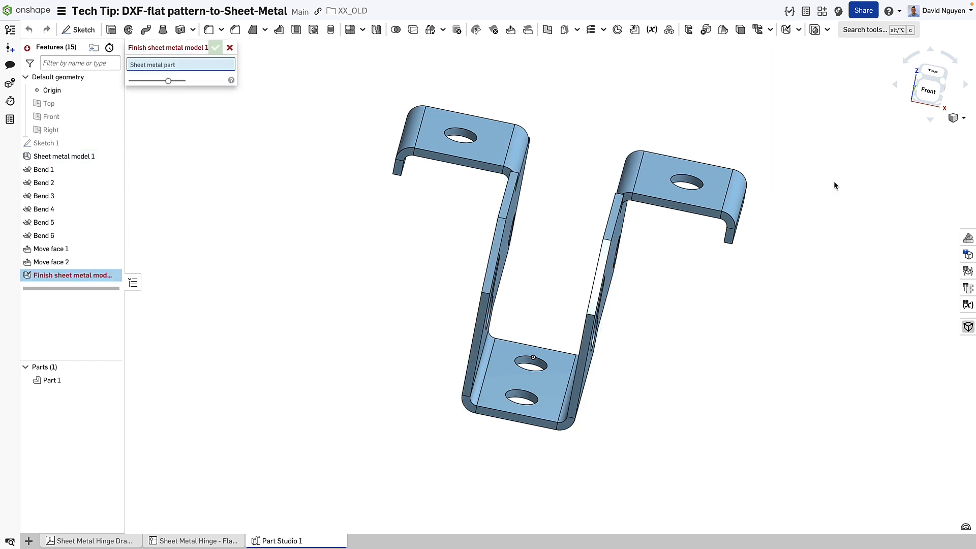
click(215, 47)
key(shift+7)
click(968, 288)
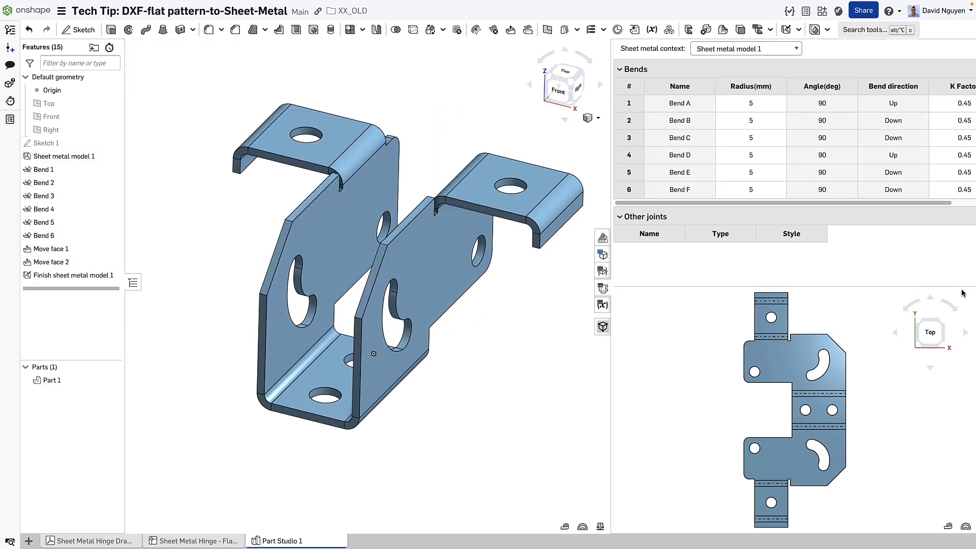